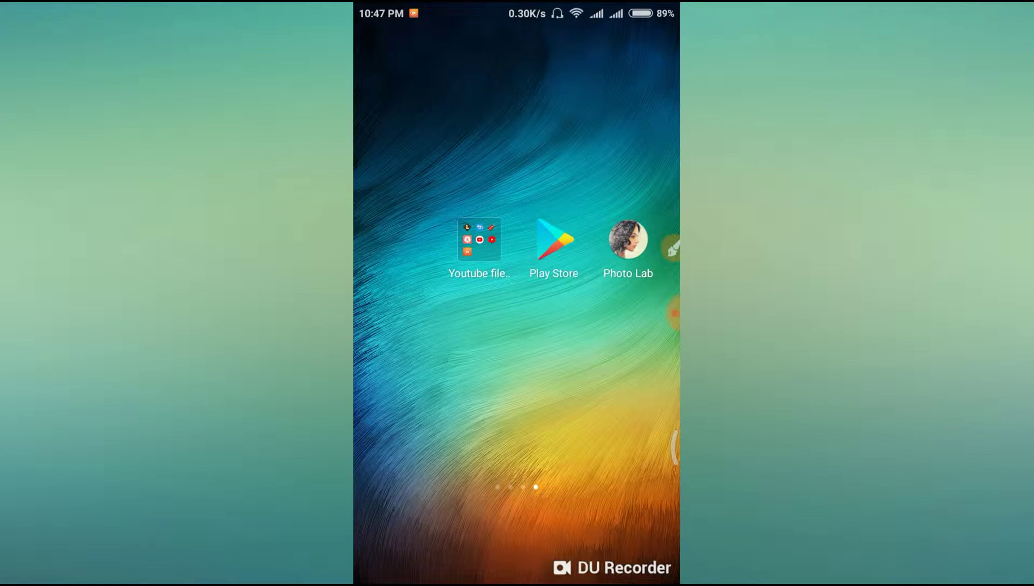
Search the Play Store for 'Photo lab' and open the Photo Lab Picture Editor FX listing
left_click(569, 373)
left_click(554, 239)
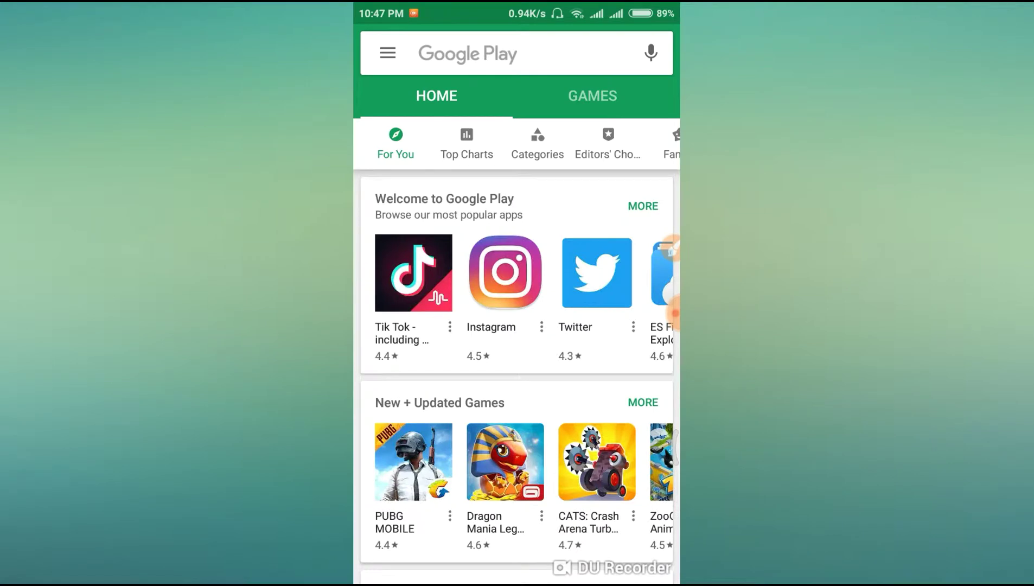
left_click(467, 53)
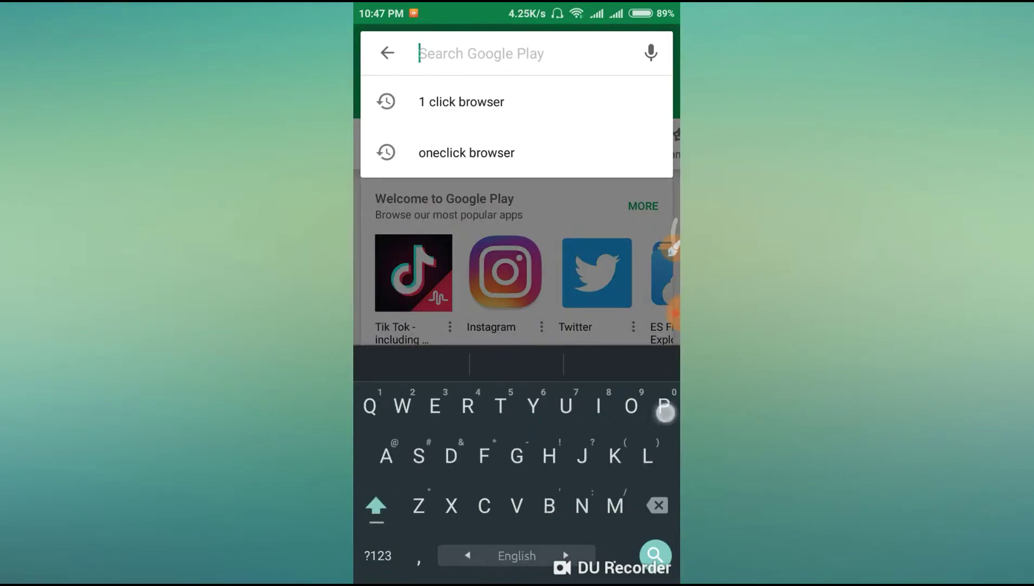
type("Phot")
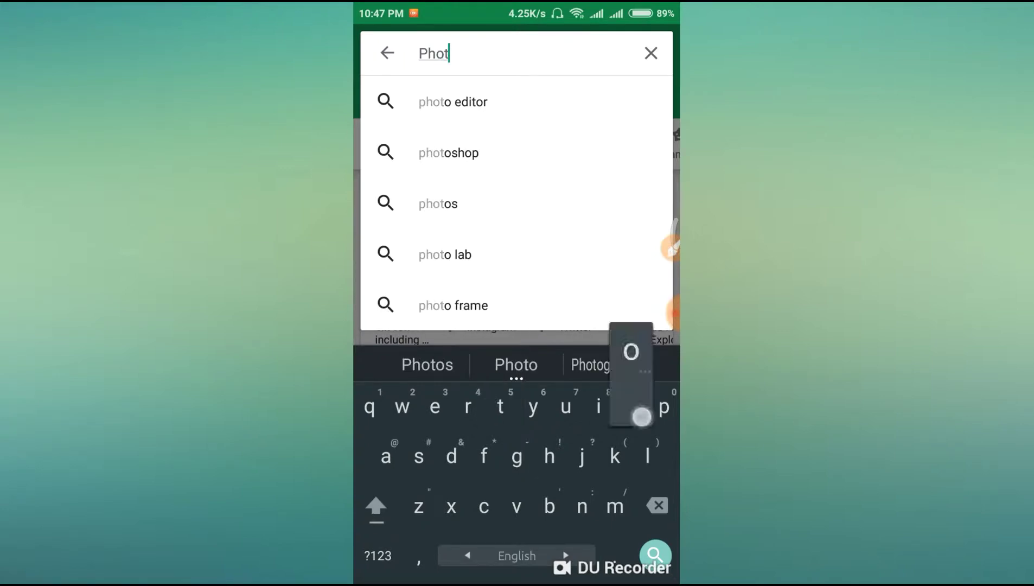
type("o l")
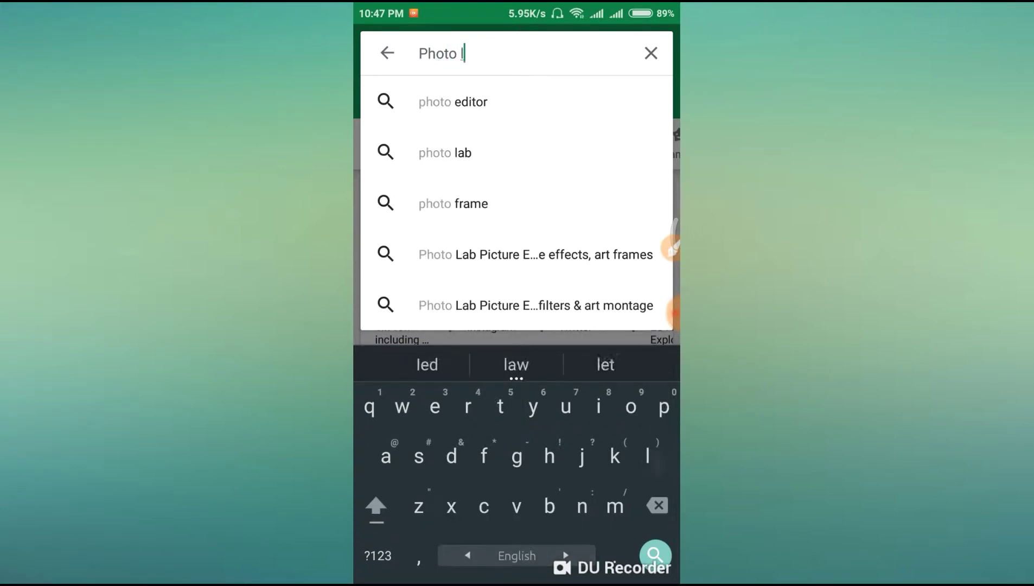
type("ab")
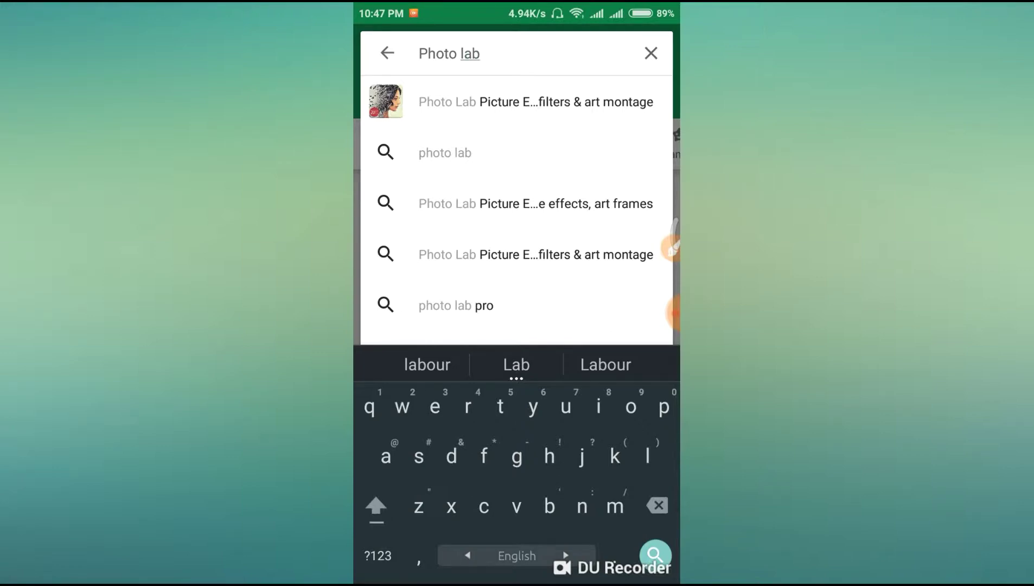
left_click(510, 102)
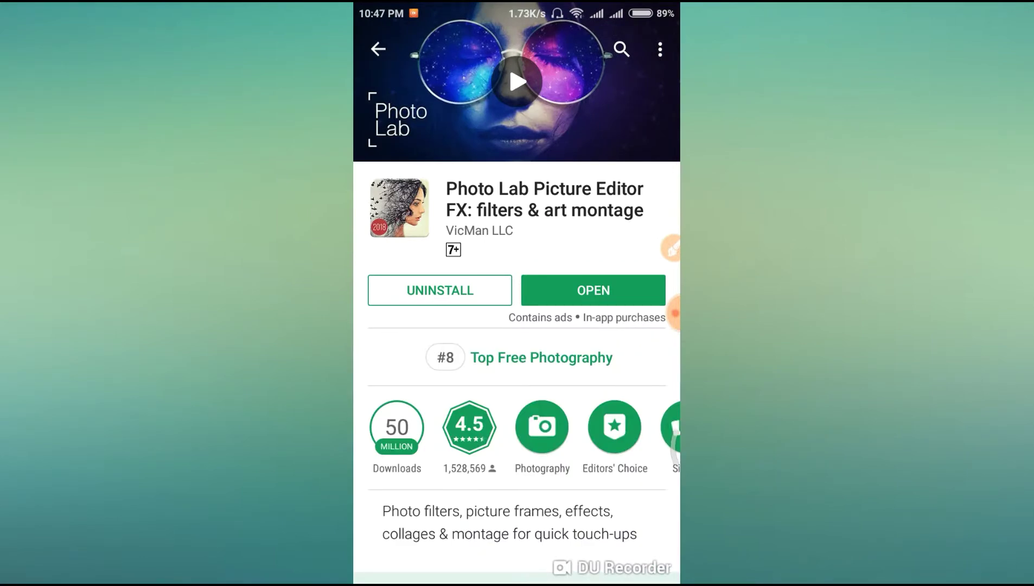
Browse the Photo Lab Picture Editor FX listing and its screenshots
scroll(516, 326, "down", 4)
scroll(516, 325, "up", 4)
scroll(517, 293, "down", 3)
scroll(517, 293, "up", 3)
scroll(517, 304, "down", 10)
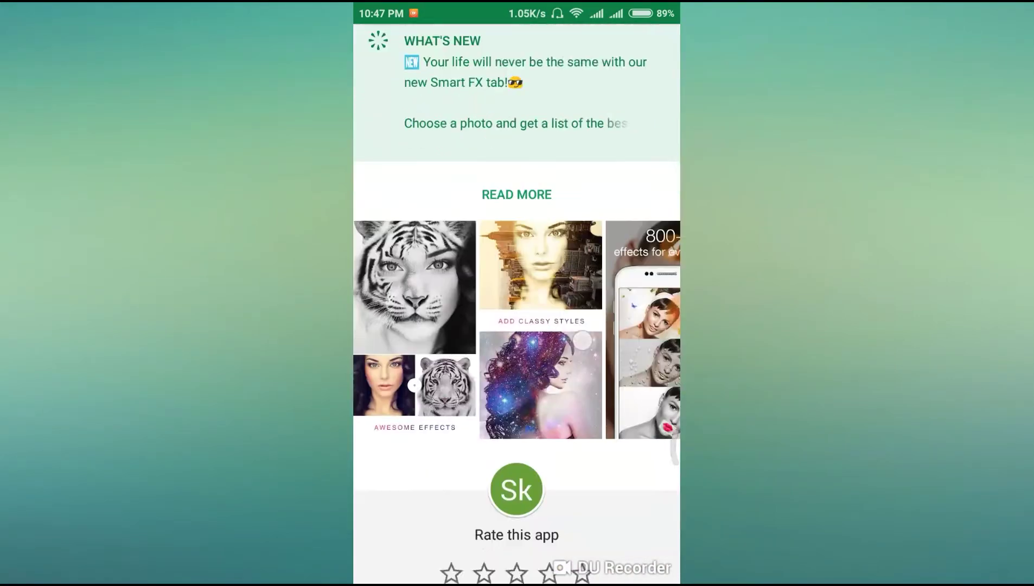
left_click_drag(629, 291, 435, 293)
scroll(571, 312, "up", 5)
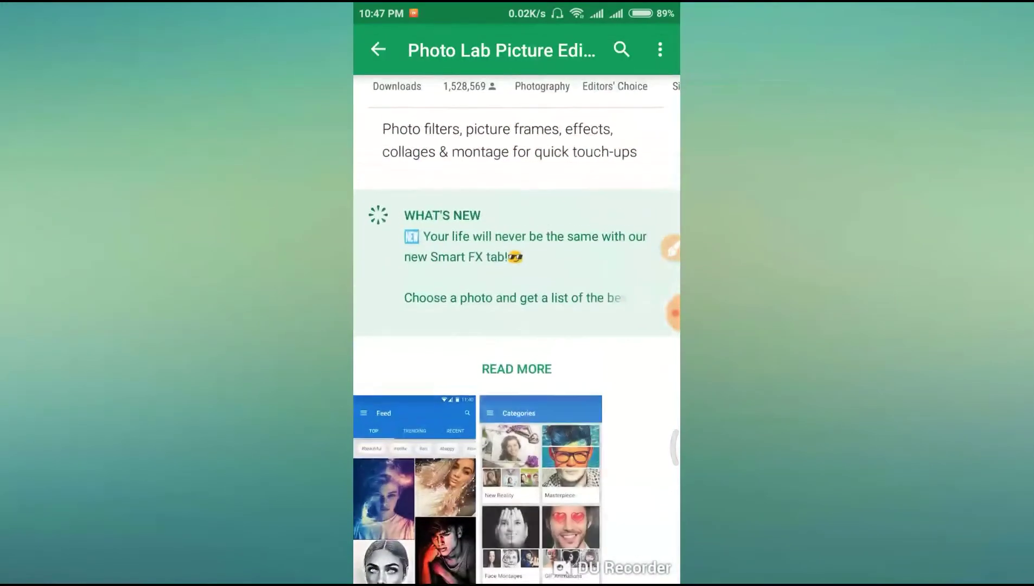
scroll(571, 312, "up", 5)
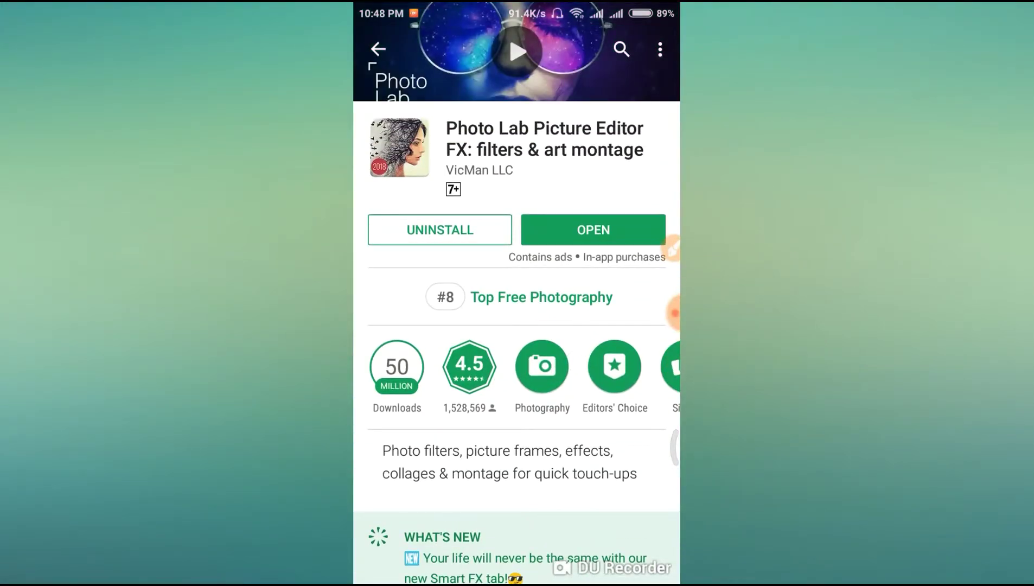
Scroll through the Photo Lab reviews, then launch the installed app
scroll(517, 304, "down", 5)
scroll(516, 304, "down", 4)
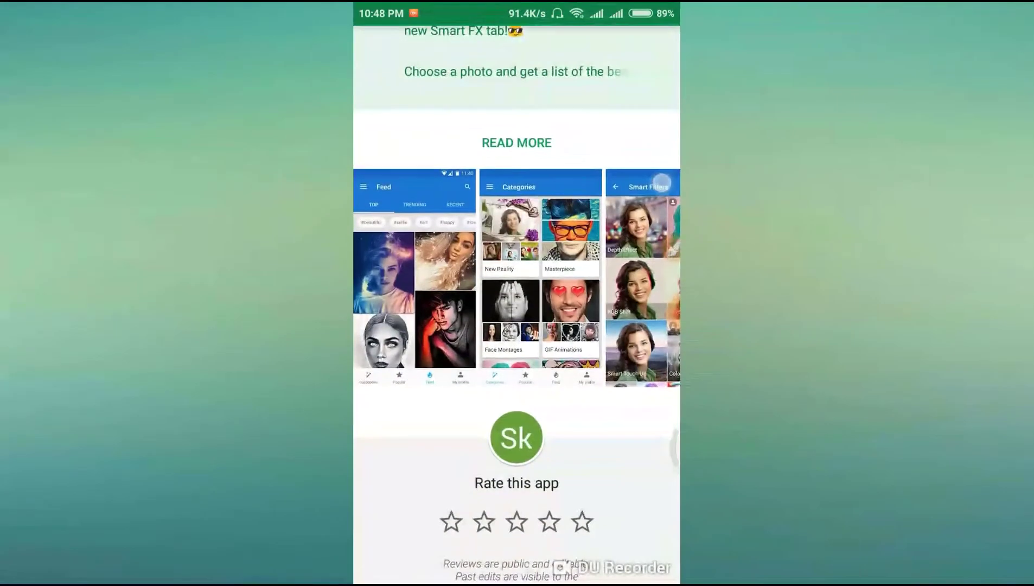
scroll(516, 304, "down", 3)
scroll(517, 304, "down", 4)
scroll(583, 380, "down", 4)
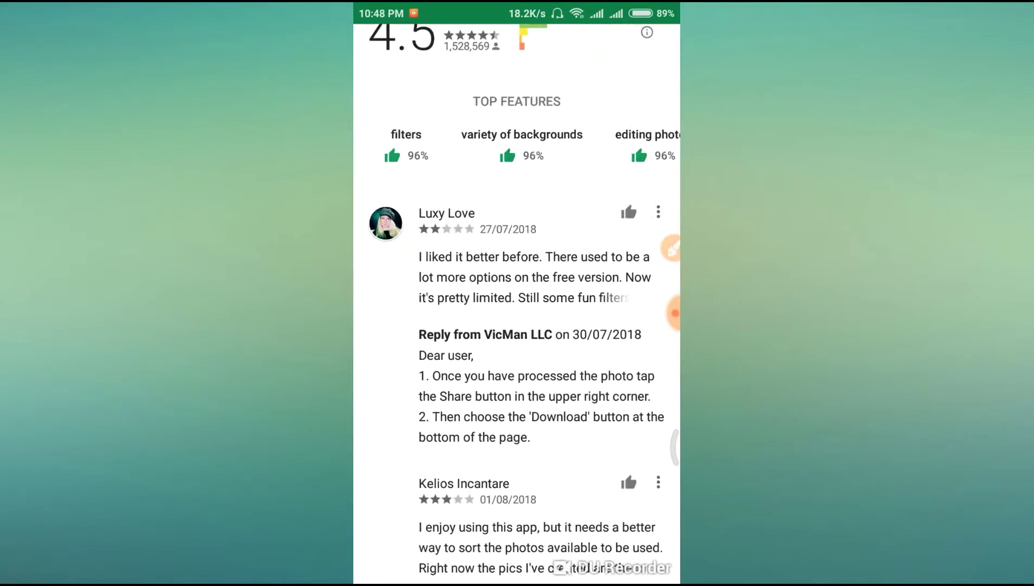
scroll(593, 313, "down", 2)
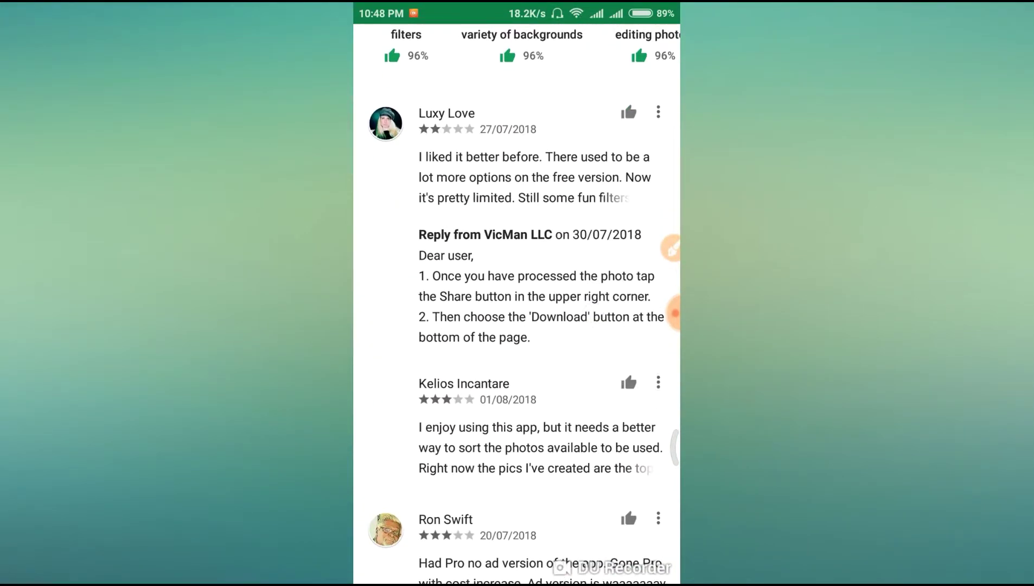
scroll(580, 396, "down", 3)
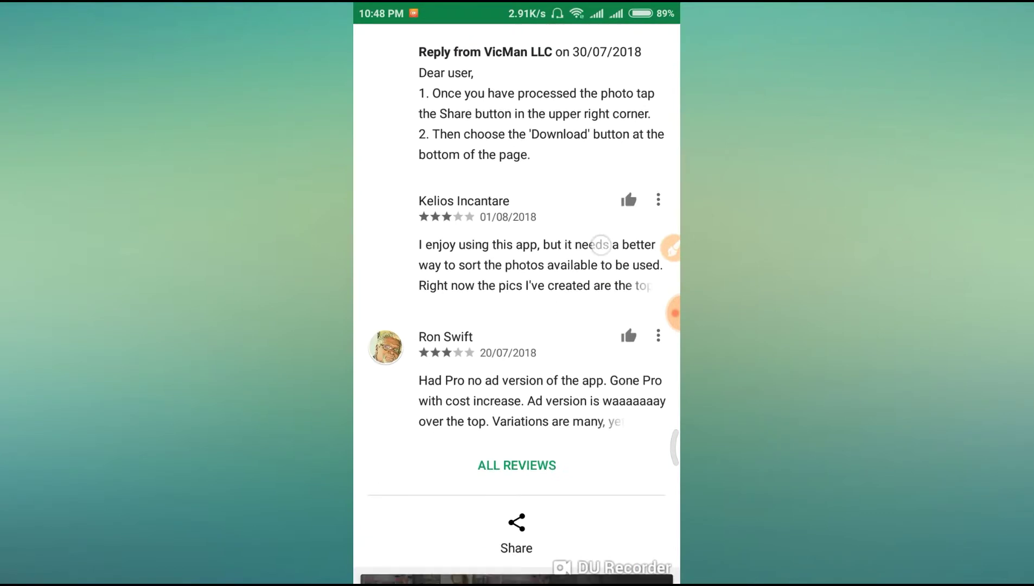
scroll(605, 244, "up", 3)
scroll(602, 341, "up", 5)
scroll(517, 326, "up", 5)
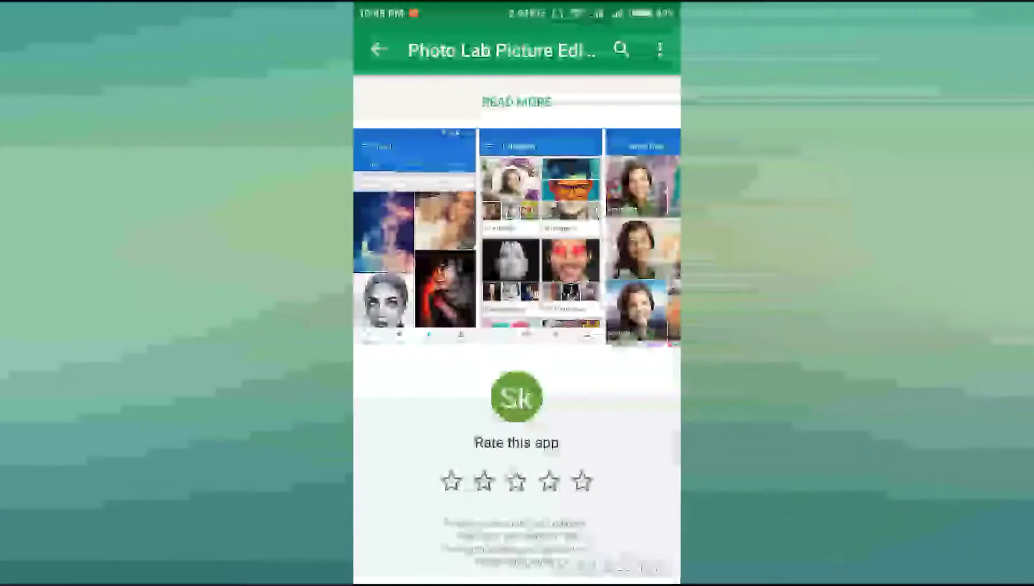
scroll(517, 326, "up", 5)
left_click(593, 290)
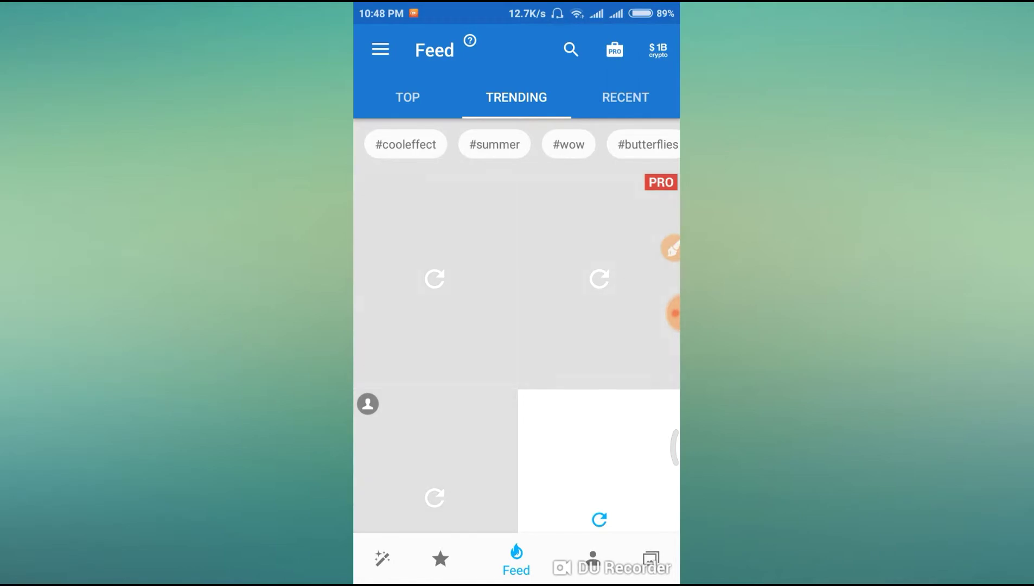
Scroll the Trending feed up and down until the boy-holding-a-phone post shows
scroll(517, 326, "down", 6)
scroll(603, 310, "down", 4)
scroll(653, 221, "down", 4)
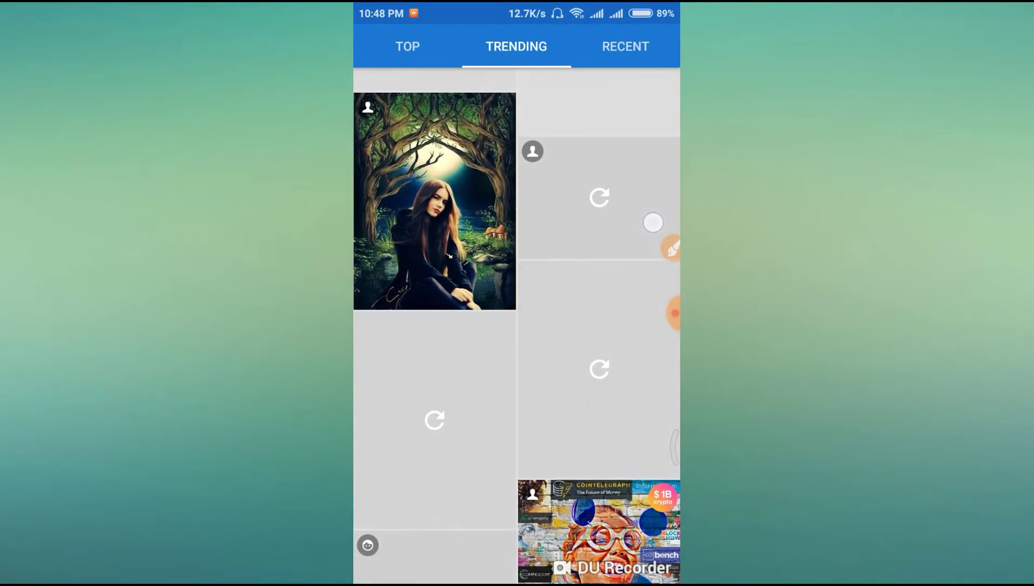
scroll(595, 438, "down", 4)
scroll(657, 213, "down", 4)
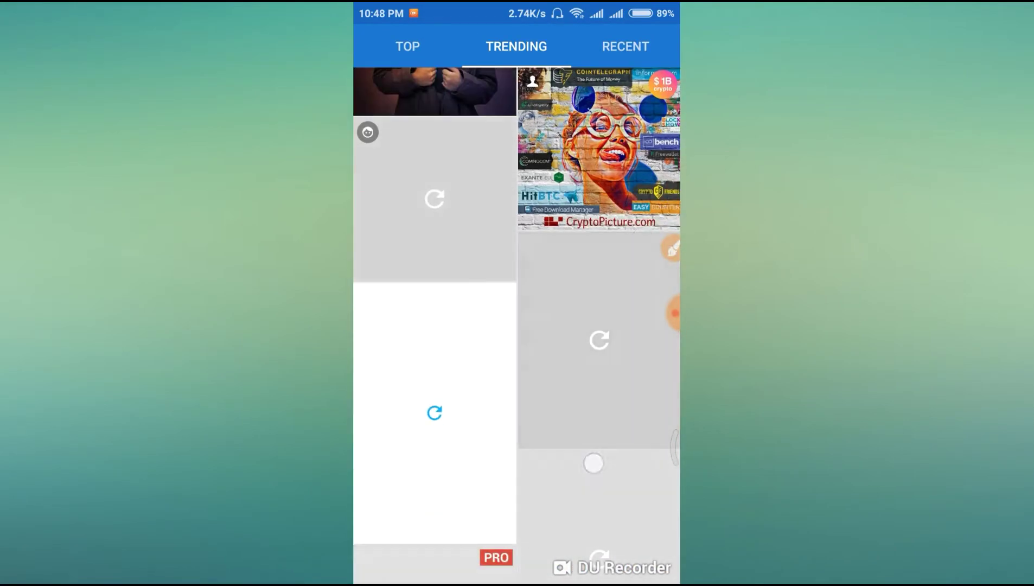
scroll(595, 462, "down", 5)
scroll(649, 223, "down", 4)
scroll(649, 223, "down", 5)
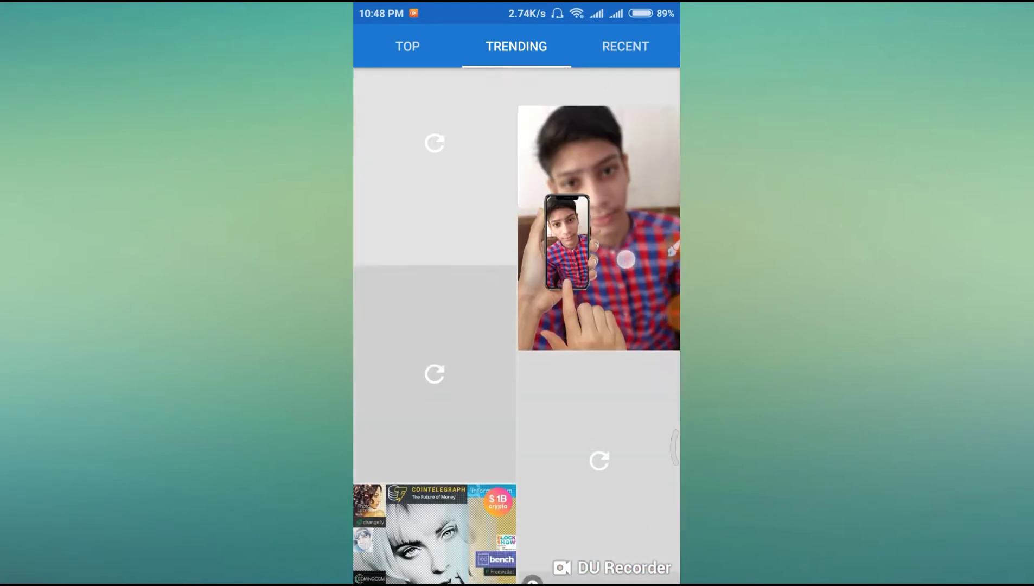
scroll(663, 211, "down", 4)
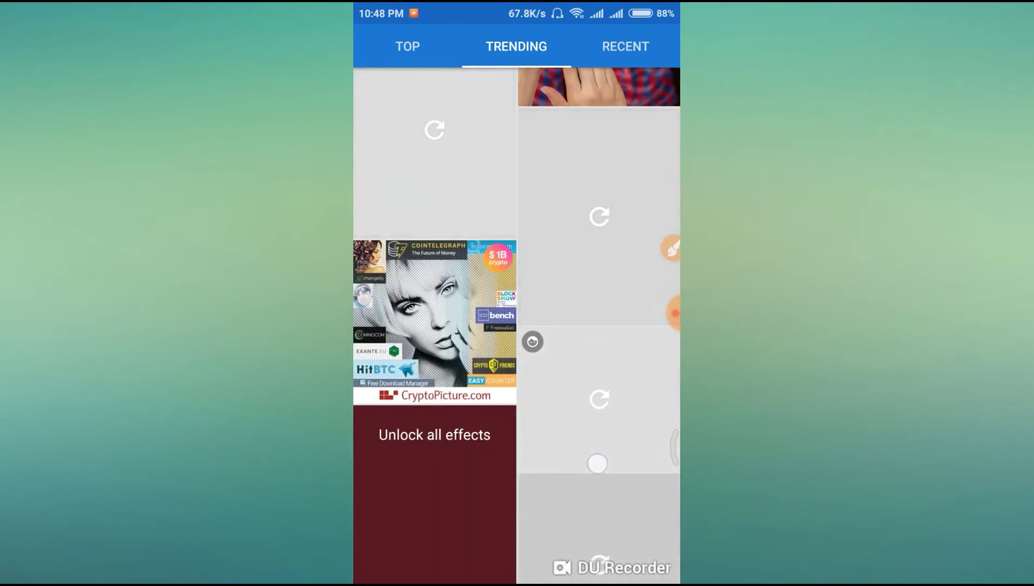
scroll(599, 461, "down", 5)
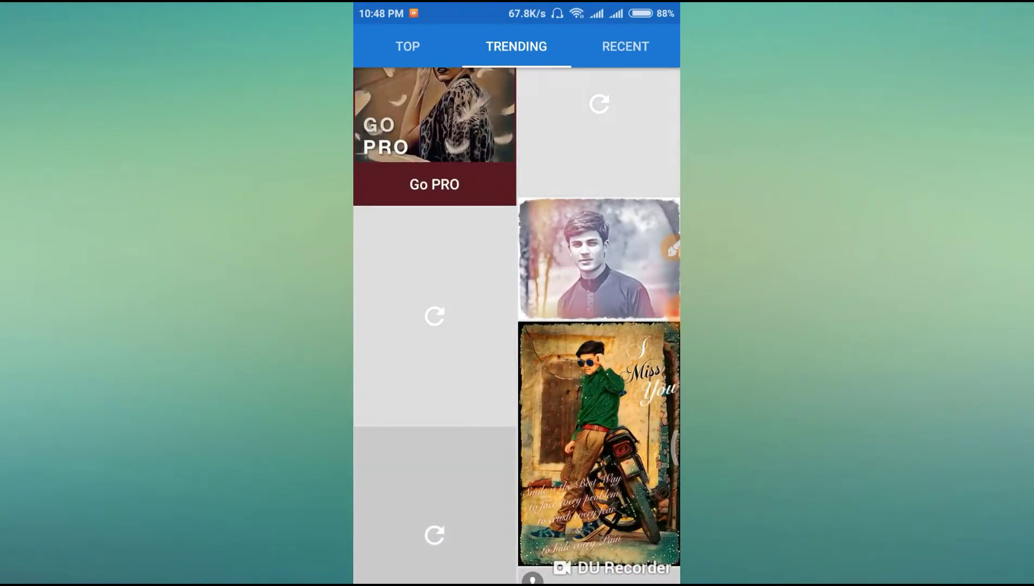
scroll(517, 326, "up", 3)
scroll(602, 445, "up", 5)
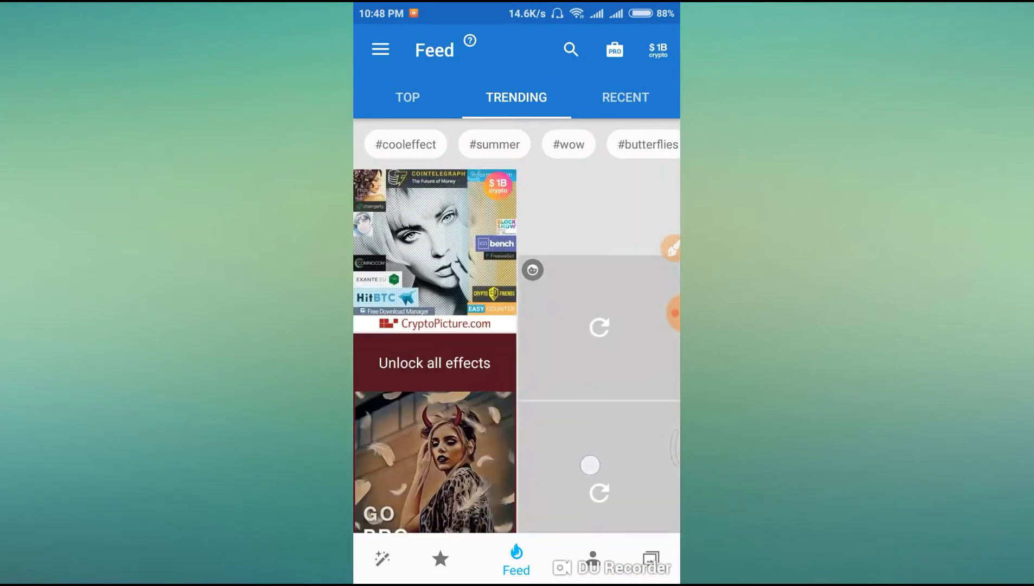
scroll(581, 326, "up", 5)
scroll(598, 380, "down", 5)
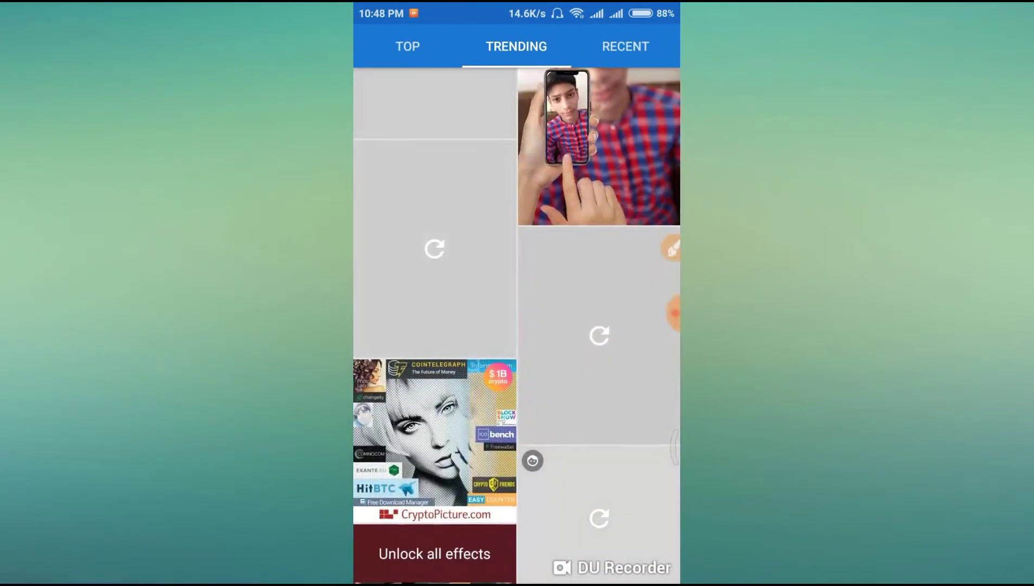
scroll(598, 380, "down", 5)
scroll(598, 380, "down", 5)
scroll(598, 380, "down", 5)
scroll(598, 380, "down", 5)
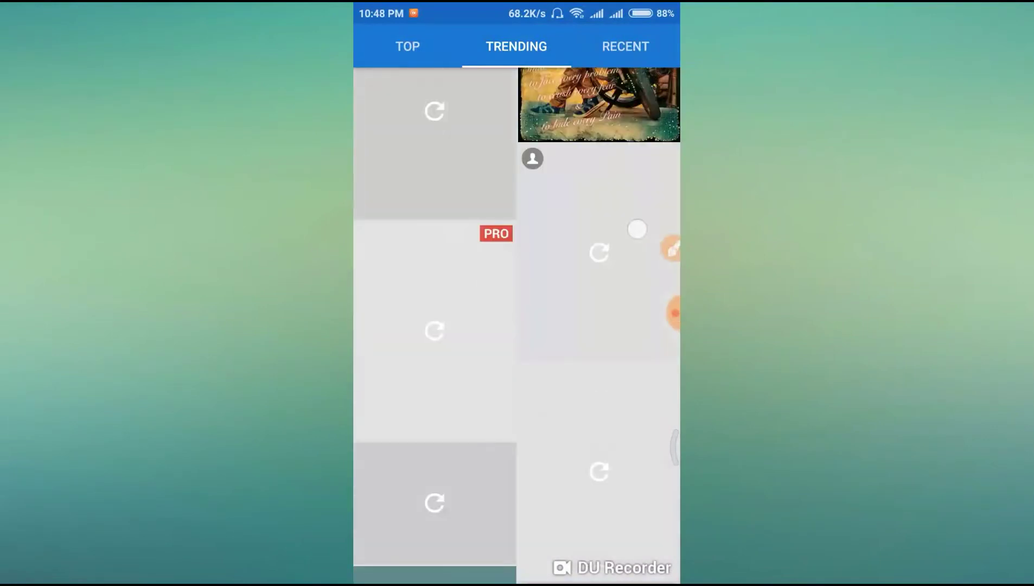
scroll(598, 380, "down", 5)
scroll(598, 326, "down", 2)
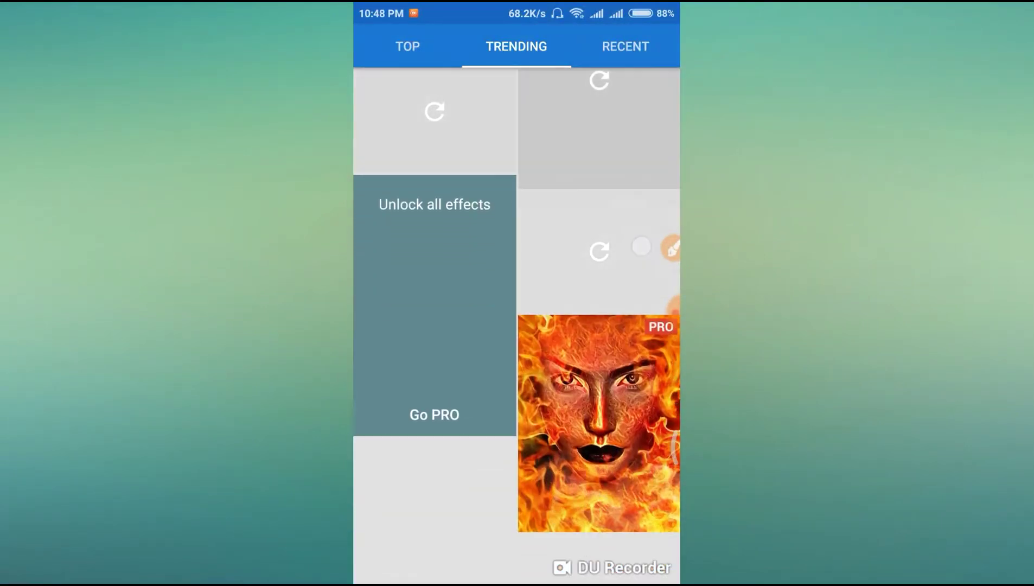
scroll(598, 325, "up", 5)
scroll(599, 353, "up", 3)
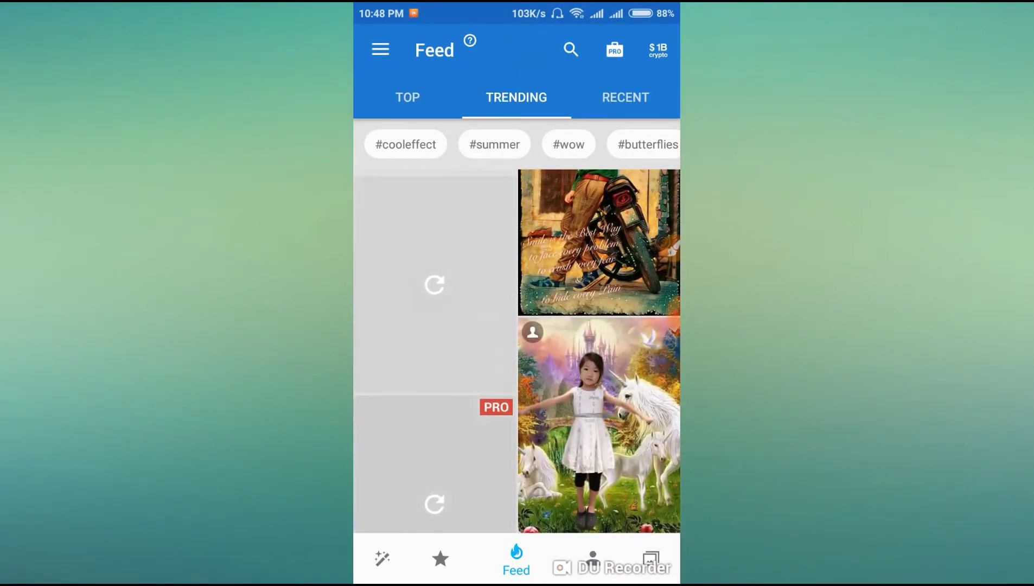
scroll(598, 353, "up", 3)
scroll(518, 353, "up", 3)
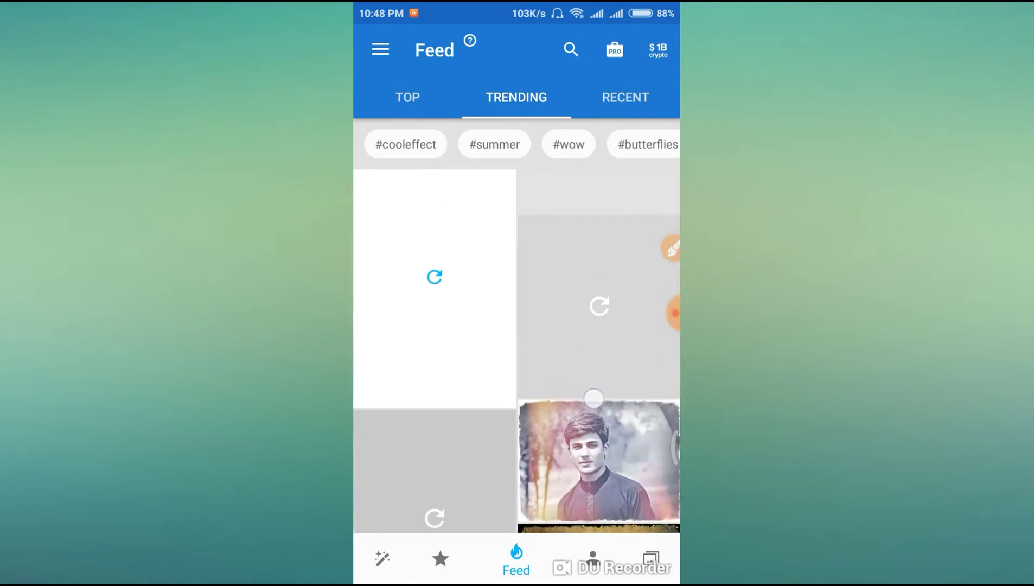
scroll(517, 353, "up", 3)
scroll(518, 353, "up", 3)
scroll(581, 430, "up", 3)
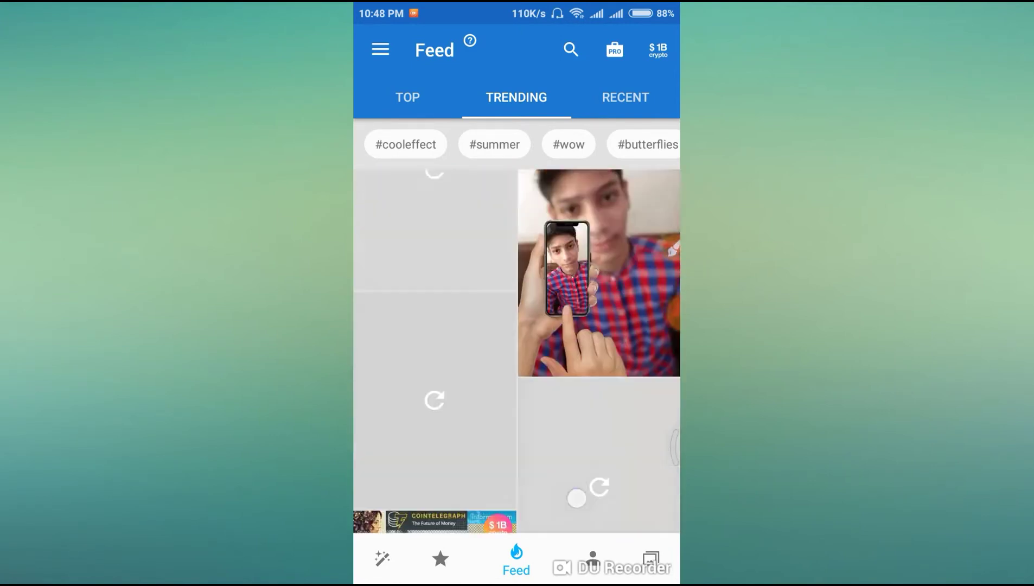
scroll(586, 473, "up", 3)
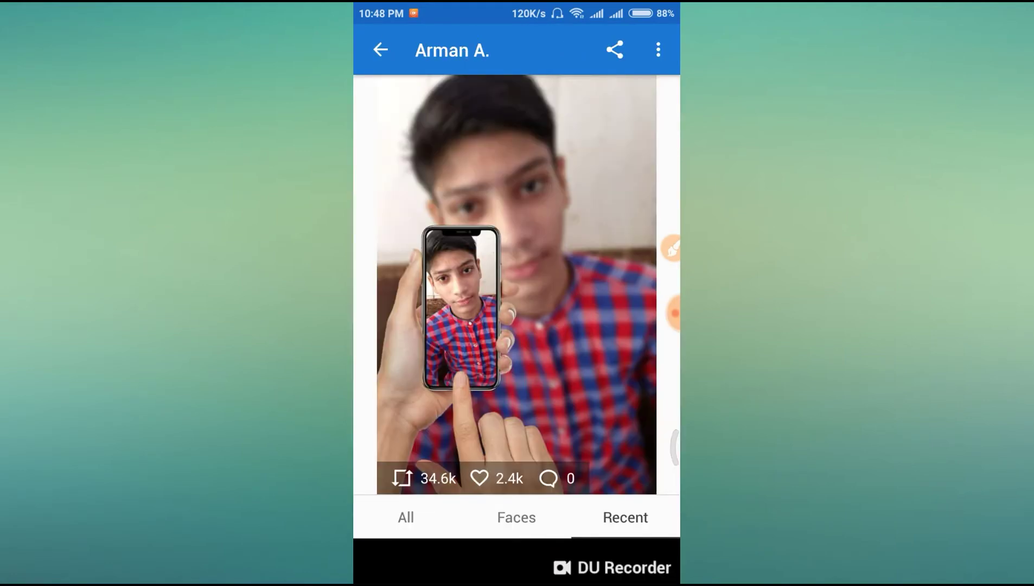
Choose the white-shirt boy photo from Recent and confirm the crop to start processing
scroll(609, 322, "down", 3)
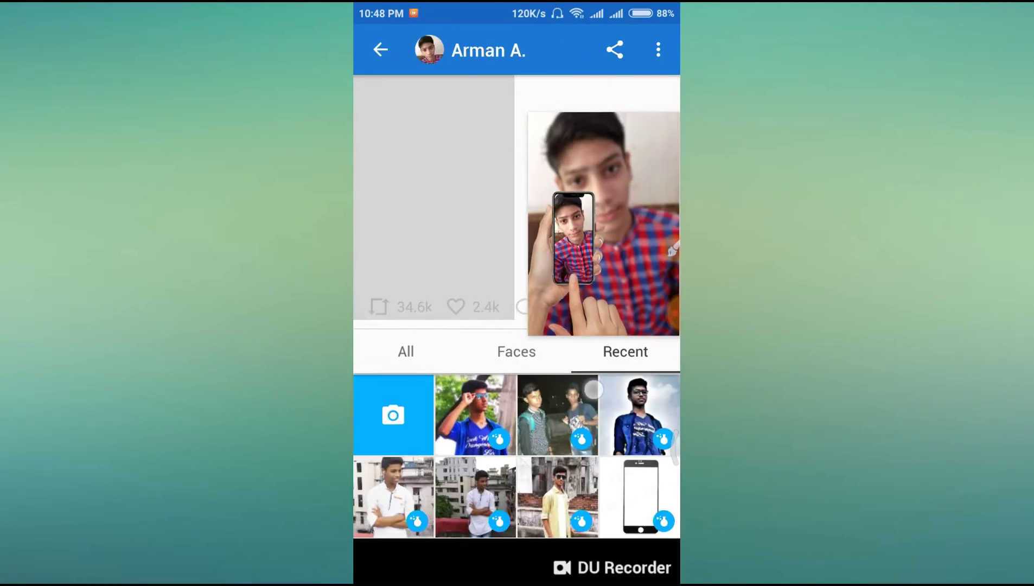
scroll(609, 322, "down", 4)
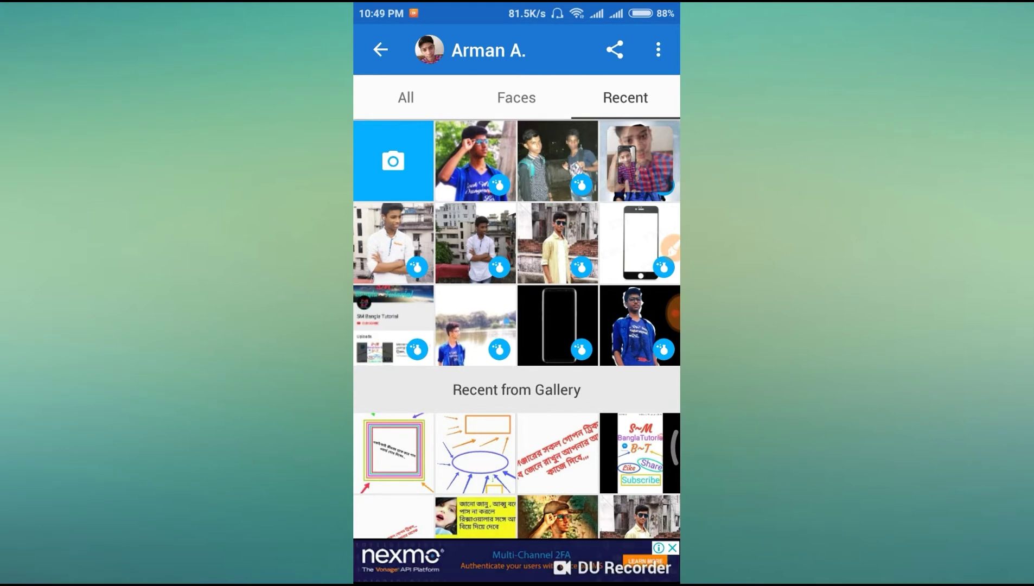
left_click(402, 241)
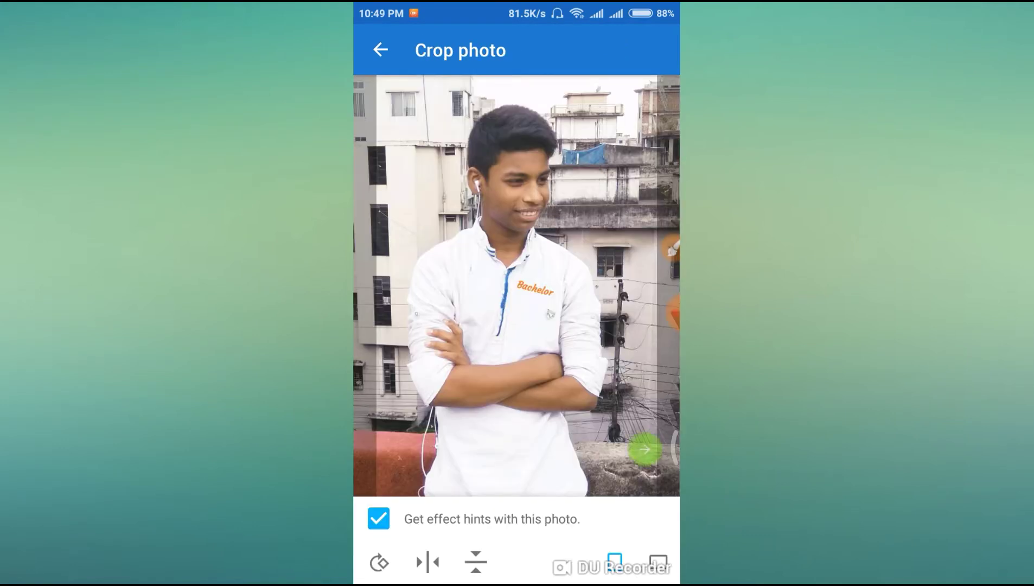
left_click(641, 449)
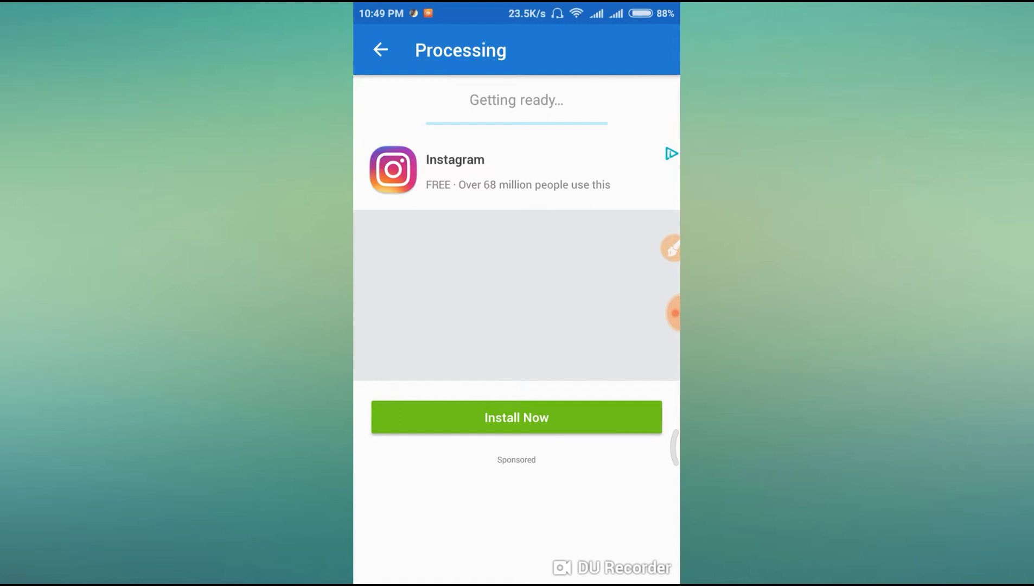
Leave the Processing screen and return to the Feed's Trending tab
left_click(585, 419)
left_click(618, 267)
left_click(583, 369)
left_click(597, 435)
left_click(672, 313)
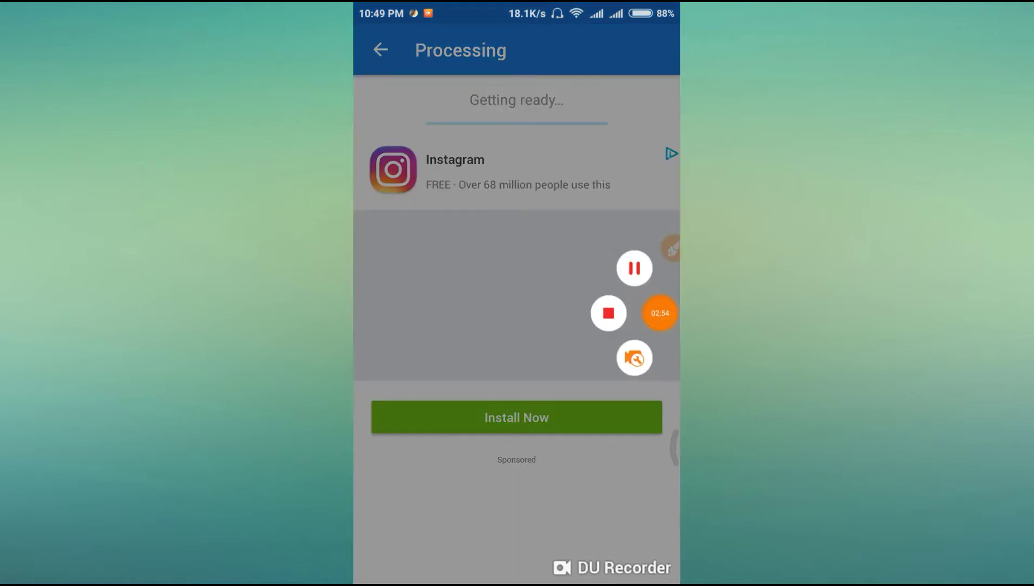
left_click(635, 266)
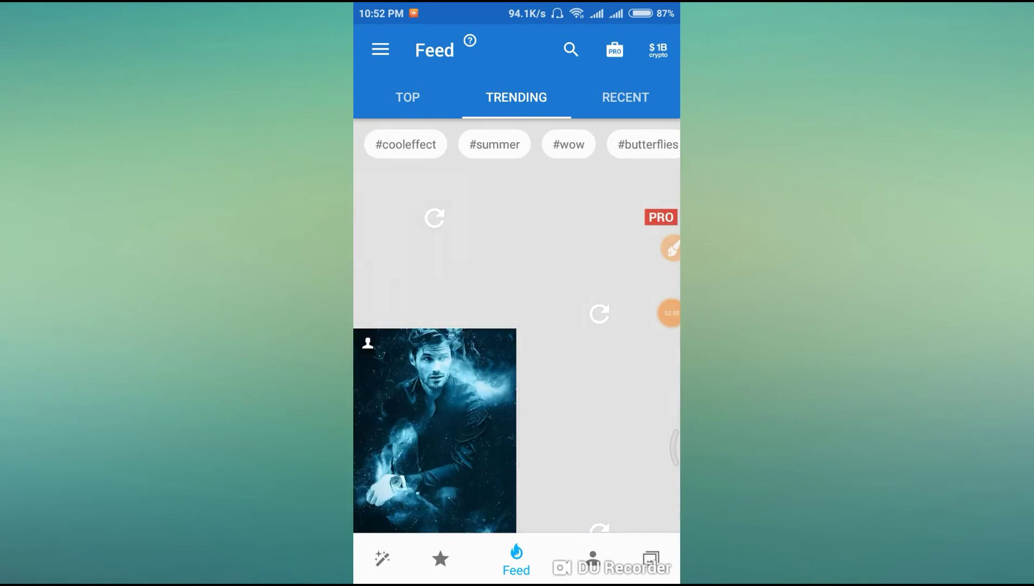
Scroll the Trending feed and open the blue smoke galaxy portrait post
scroll(636, 307, "down", 2)
scroll(578, 328, "up", 2)
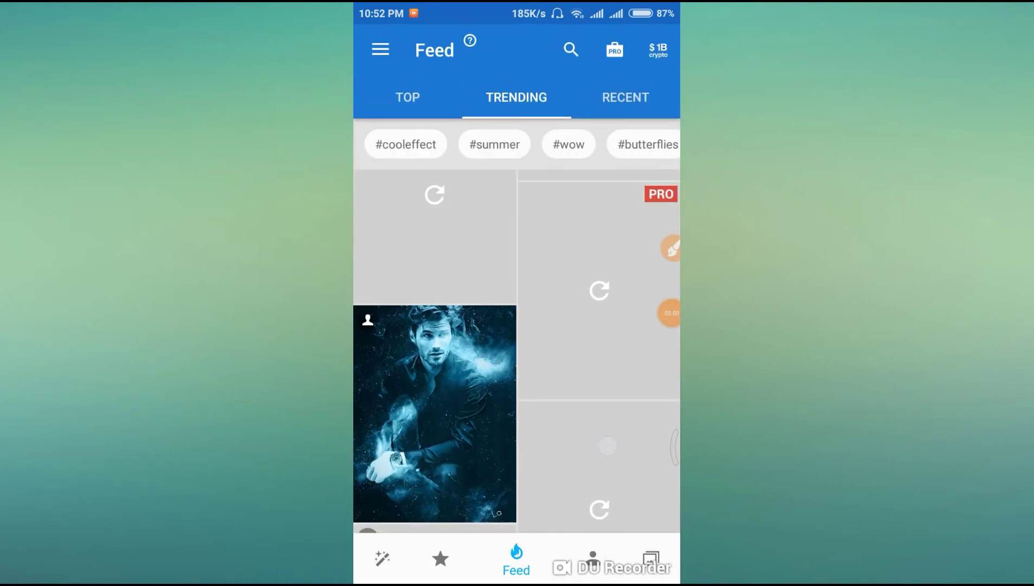
scroll(547, 330, "down", 2)
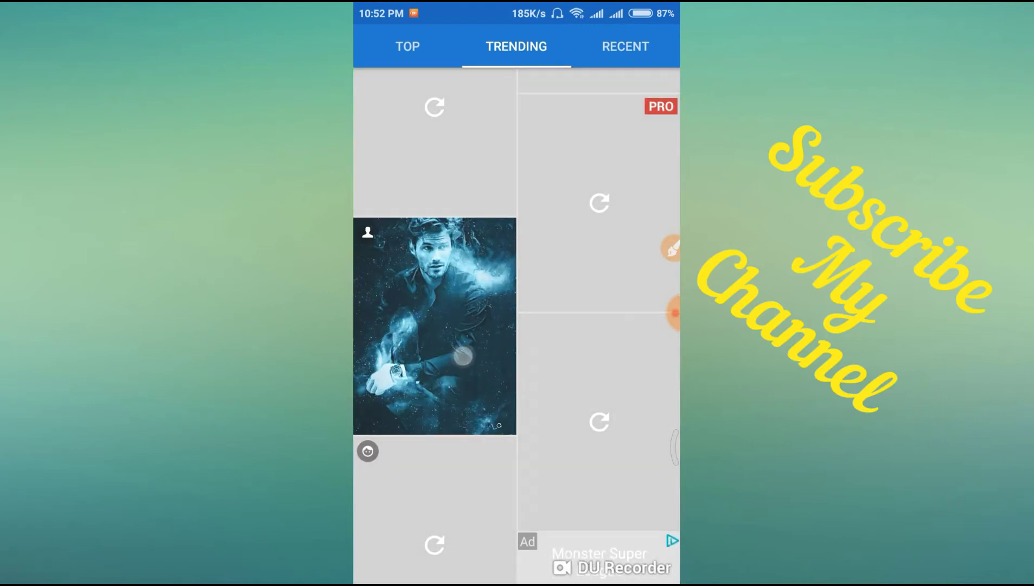
left_click(435, 325)
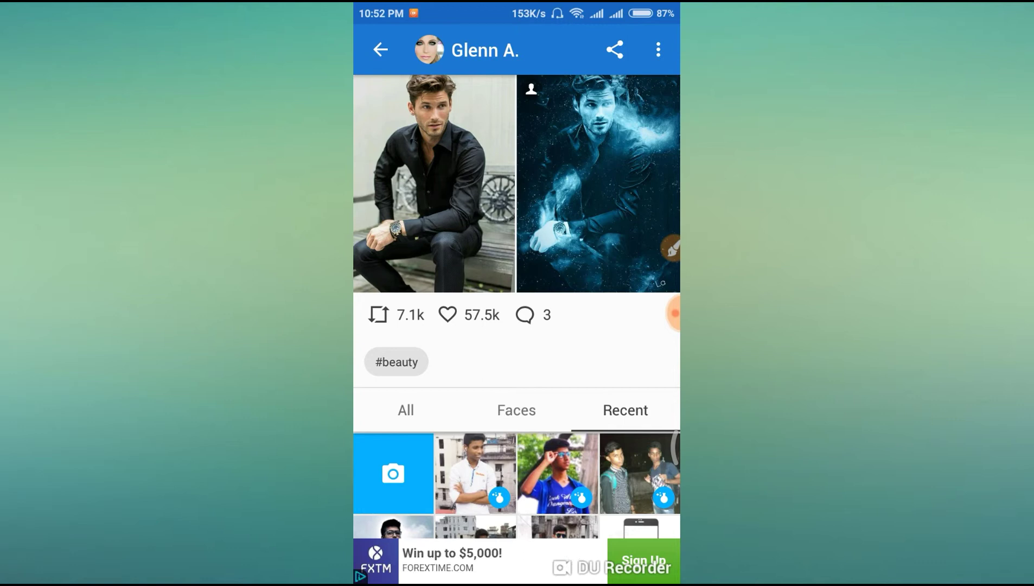
Switch to Gallery and view the blue smoke portrait of the boy with glasses full-screen
key("alt+Tab")
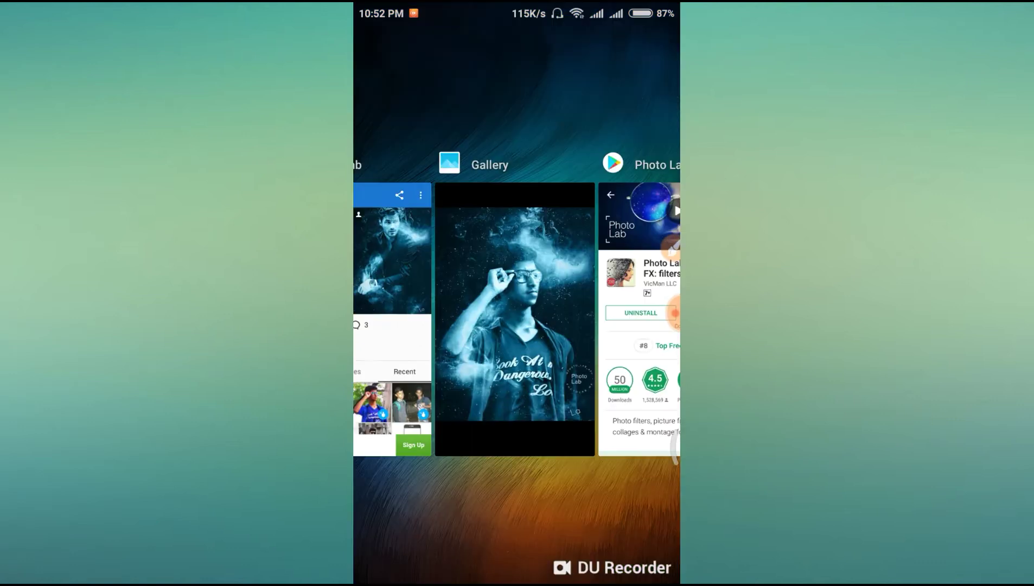
left_click(514, 319)
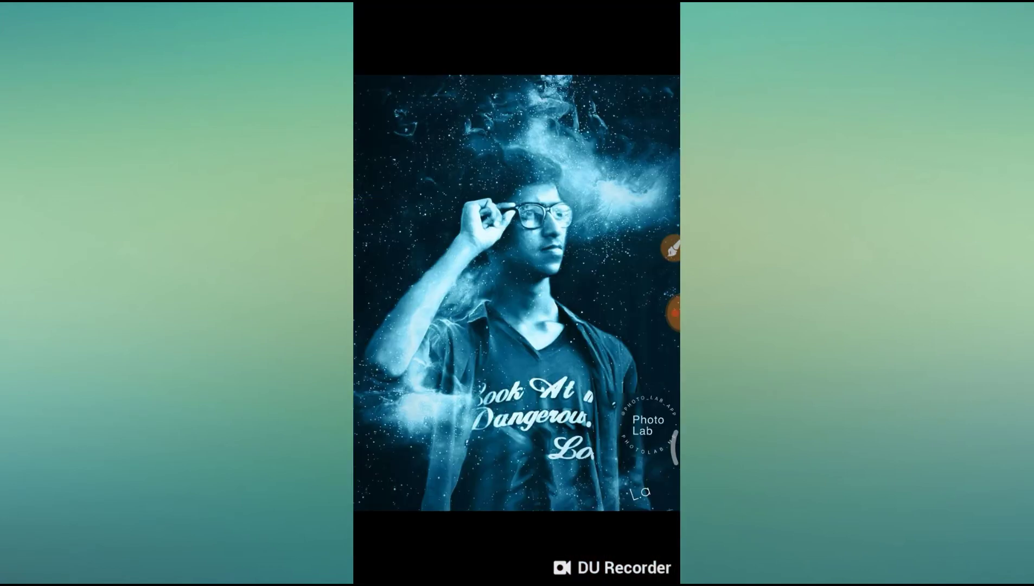
left_click(641, 416)
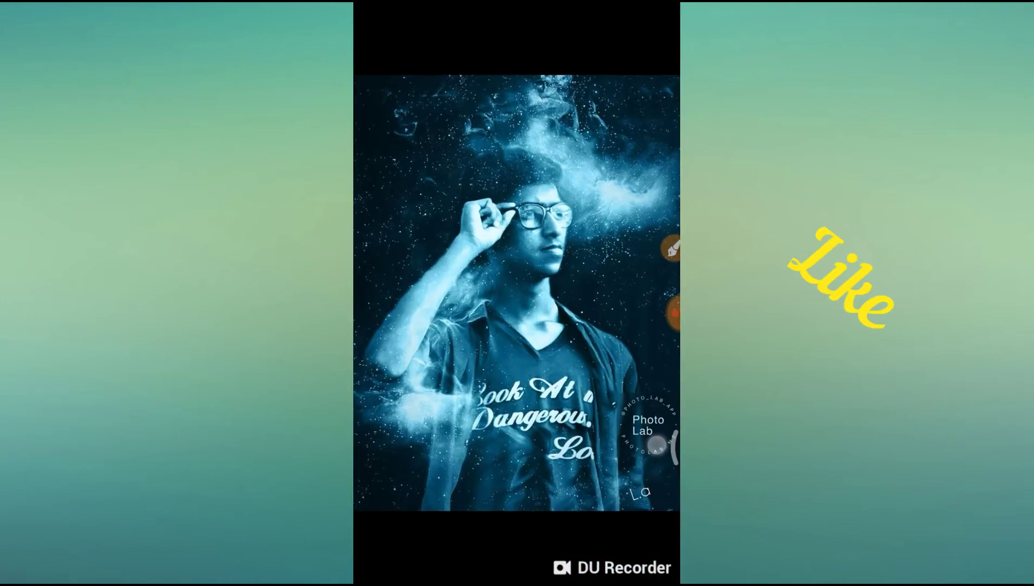